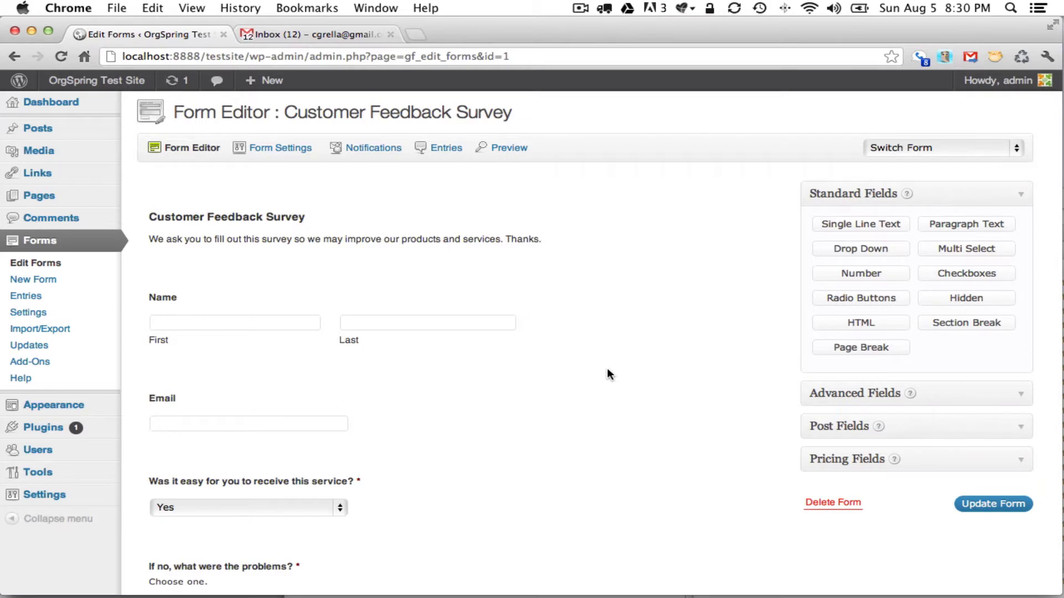
# Create a new page titled 'Gravity Survey Page' and move into its empty body.
pyautogui.click(54, 204)
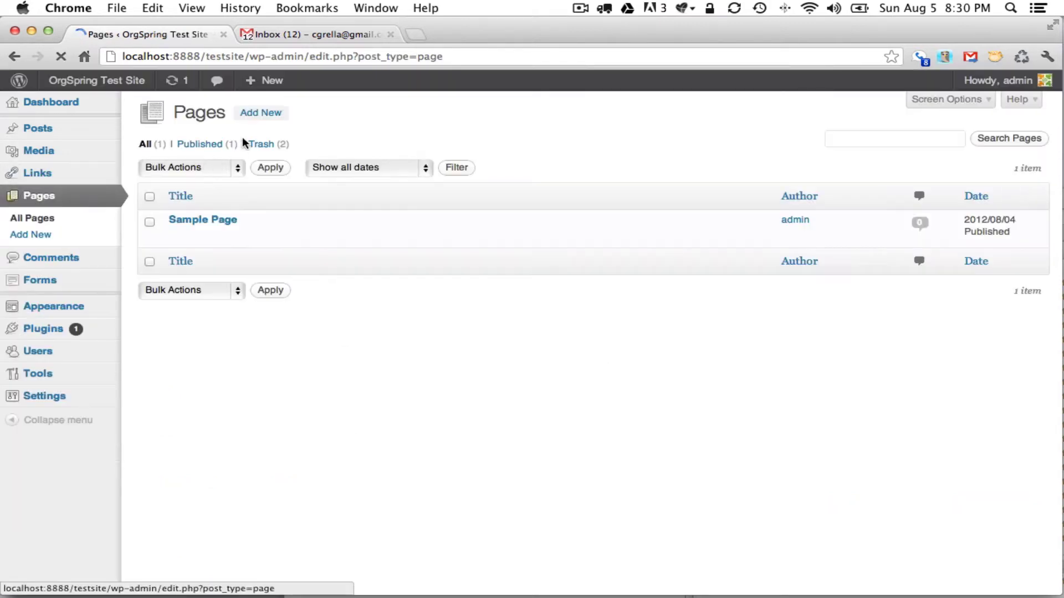
pyautogui.click(265, 114)
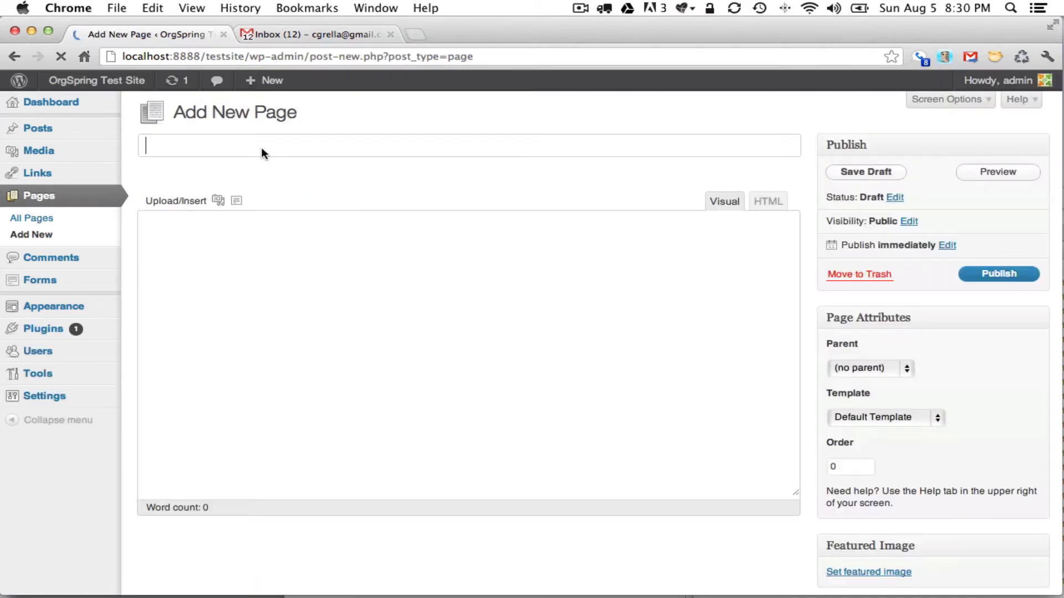
pyautogui.write('Gravity ')
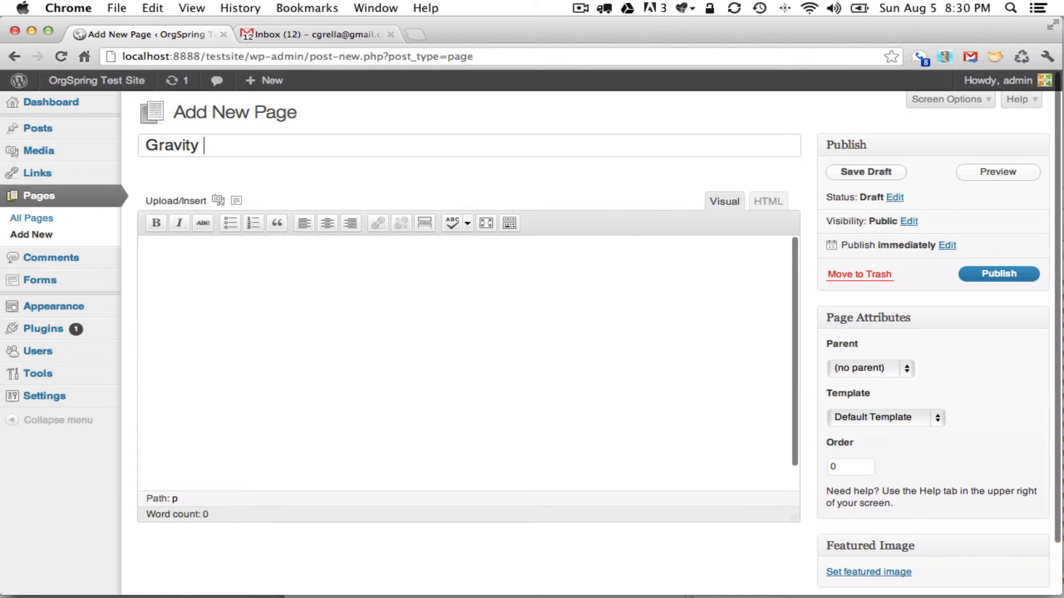
pyautogui.write('Survey Page')
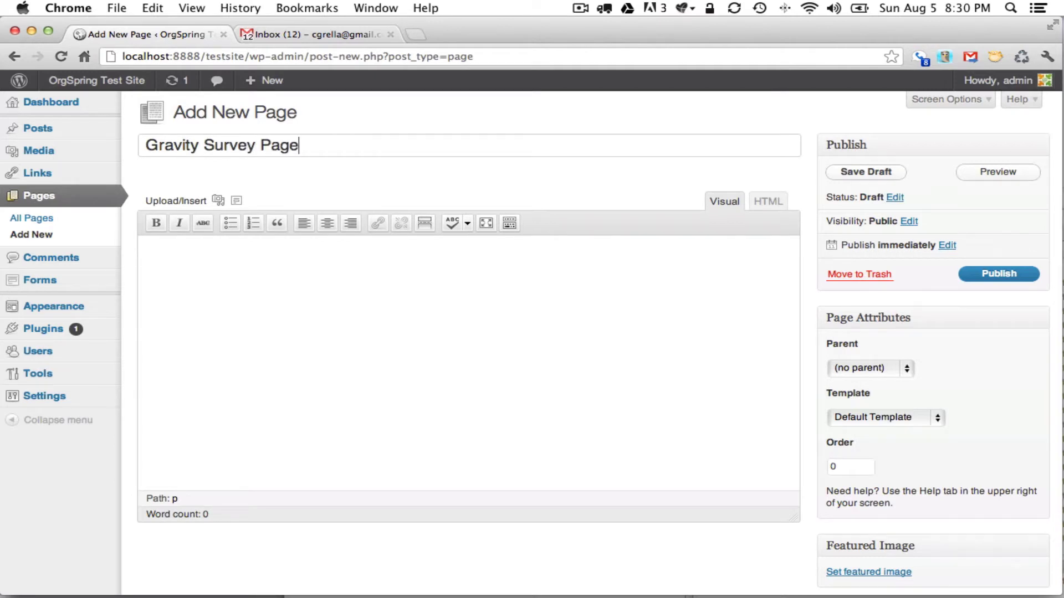
pyautogui.click(265, 275)
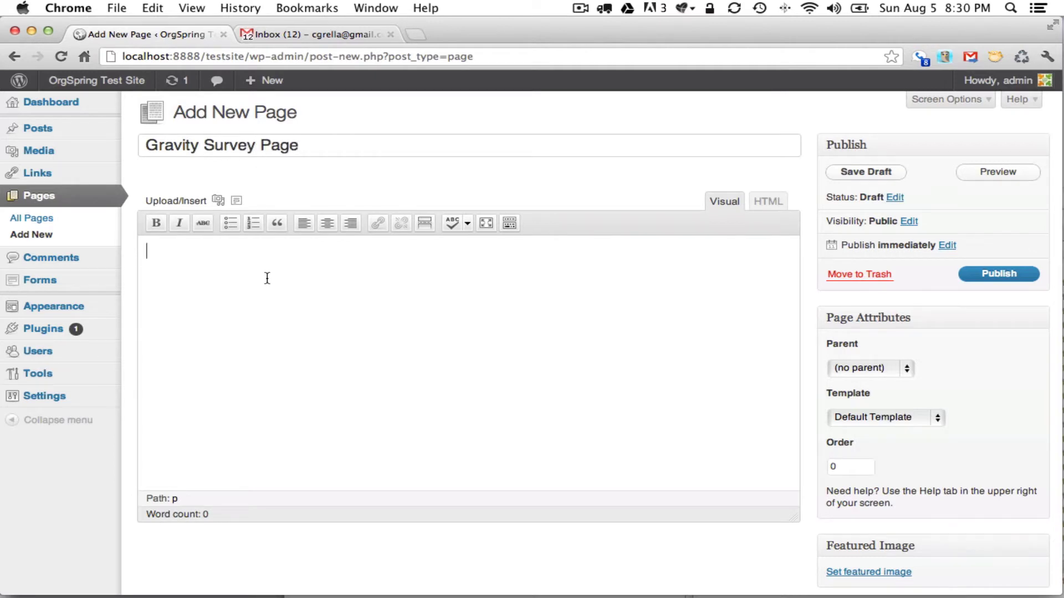
# In the Add Gravity Form dialog, select Customer Feedback Survey and tick Enable AJAX.
pyautogui.click(237, 203)
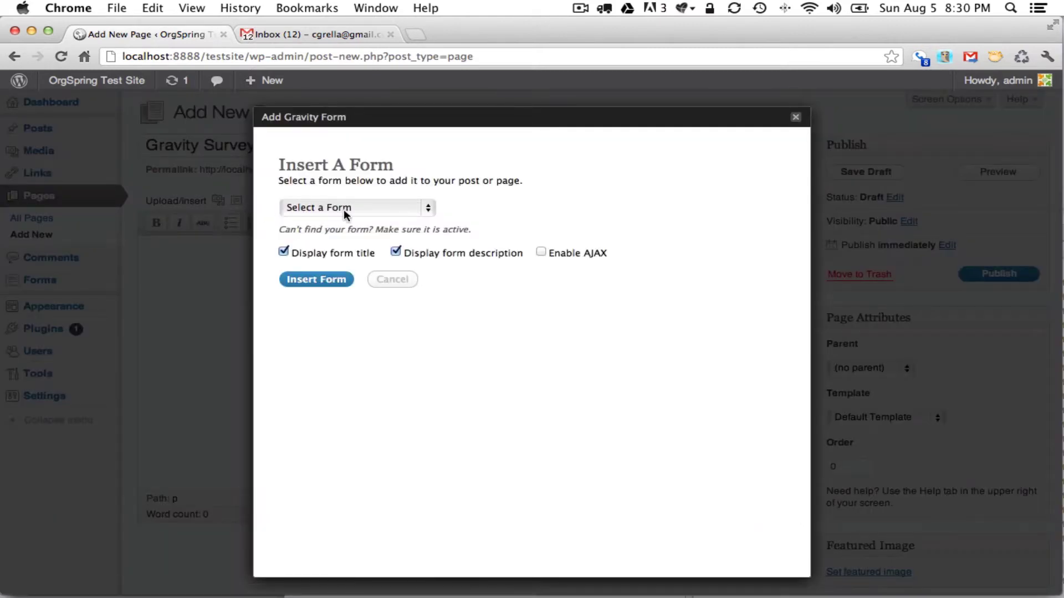
pyautogui.click(359, 208)
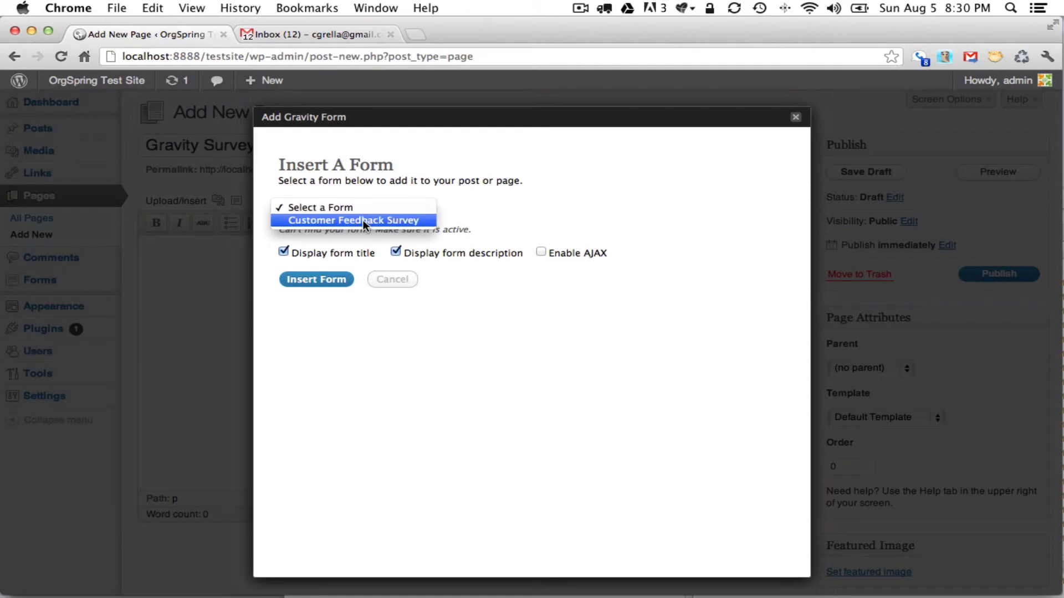
pyautogui.click(362, 220)
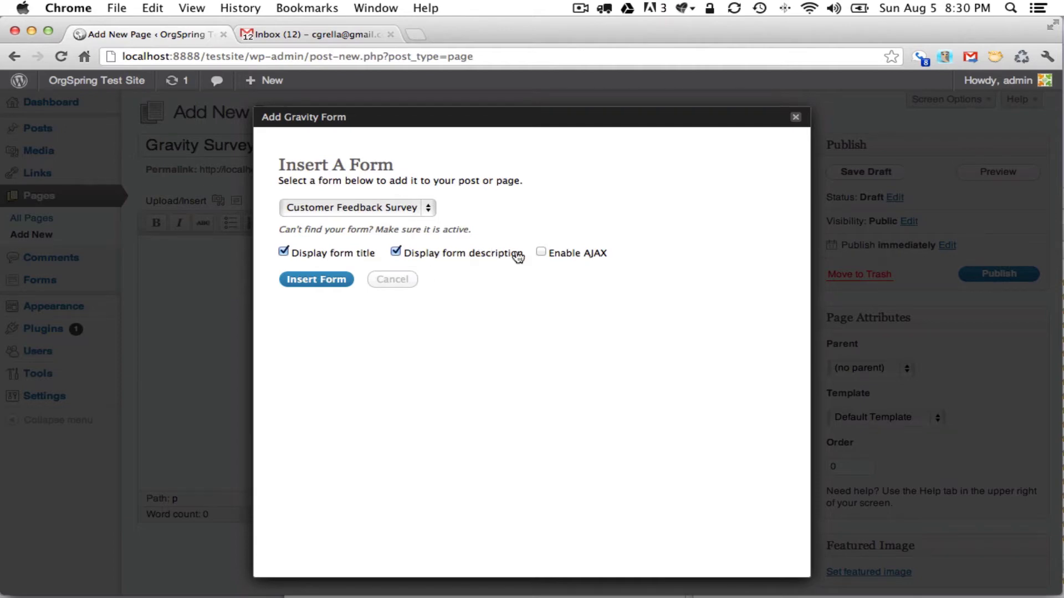
pyautogui.click(541, 252)
# Insert the form as [gravityform id="1" name="Customer Feedback Survey" ajax="true"] and check the shortcode.
pyautogui.click(308, 278)
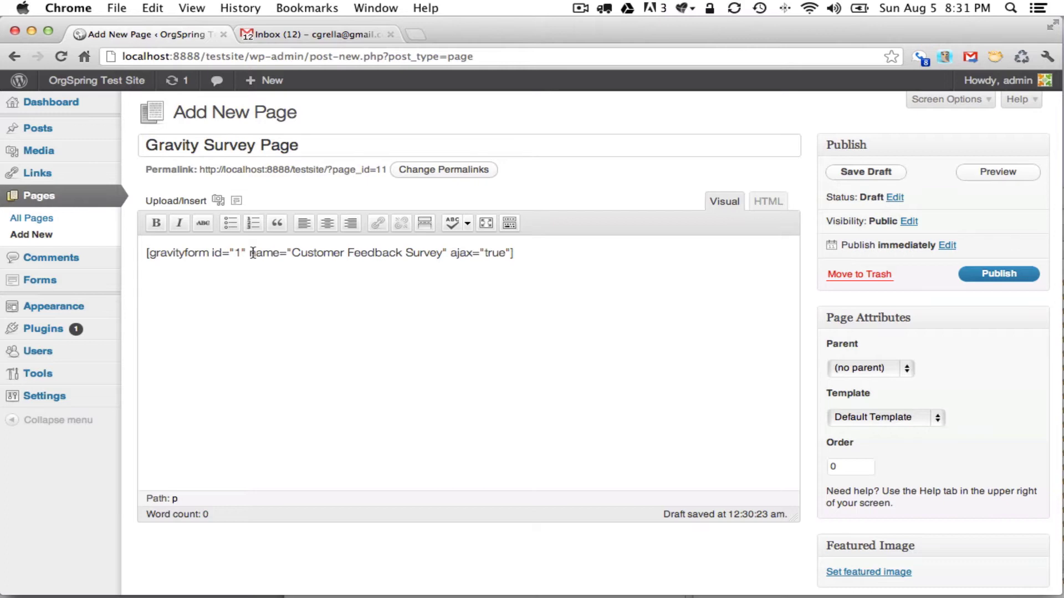
pyautogui.click(250, 253)
pyautogui.tripleClick(252, 254)
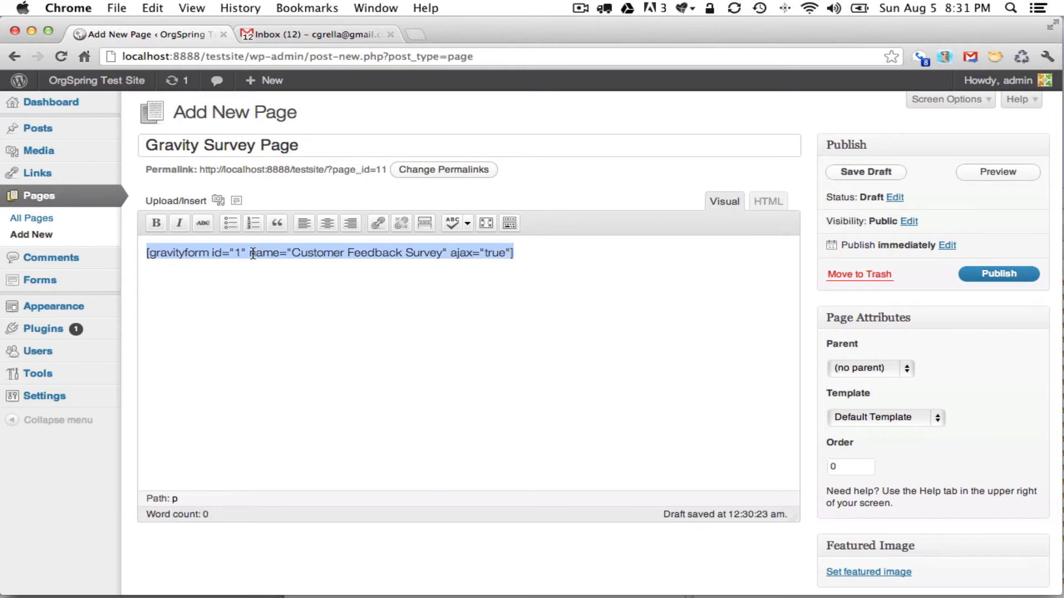
pyautogui.click(301, 285)
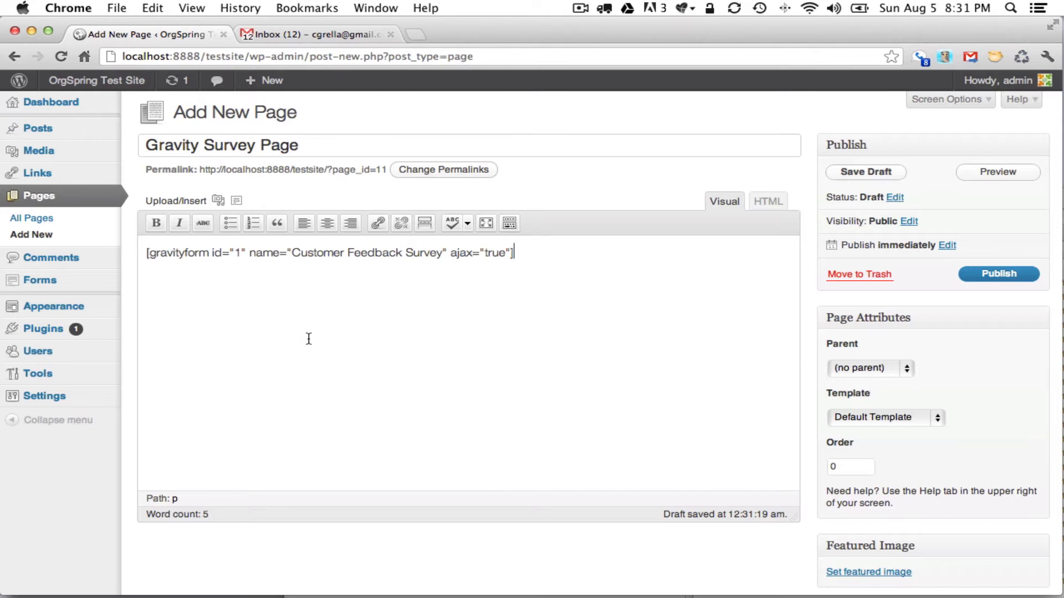
# Publish Gravity Survey Page and scroll to the live Customer Feedback Survey form.
pyautogui.click(1002, 275)
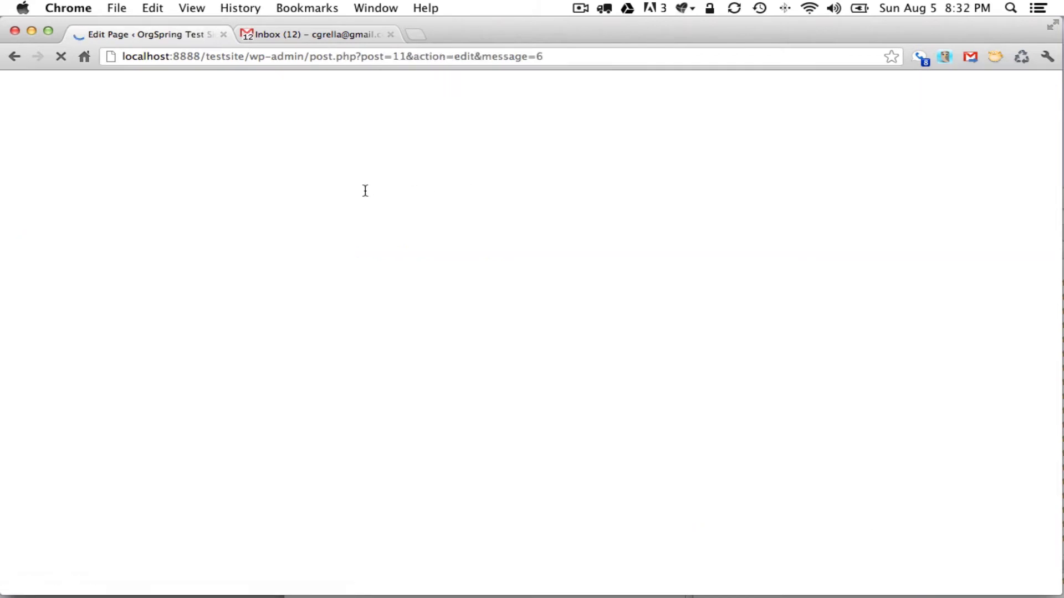
pyautogui.keyDown('super'); pyautogui.click(536, 213); pyautogui.keyUp('super')
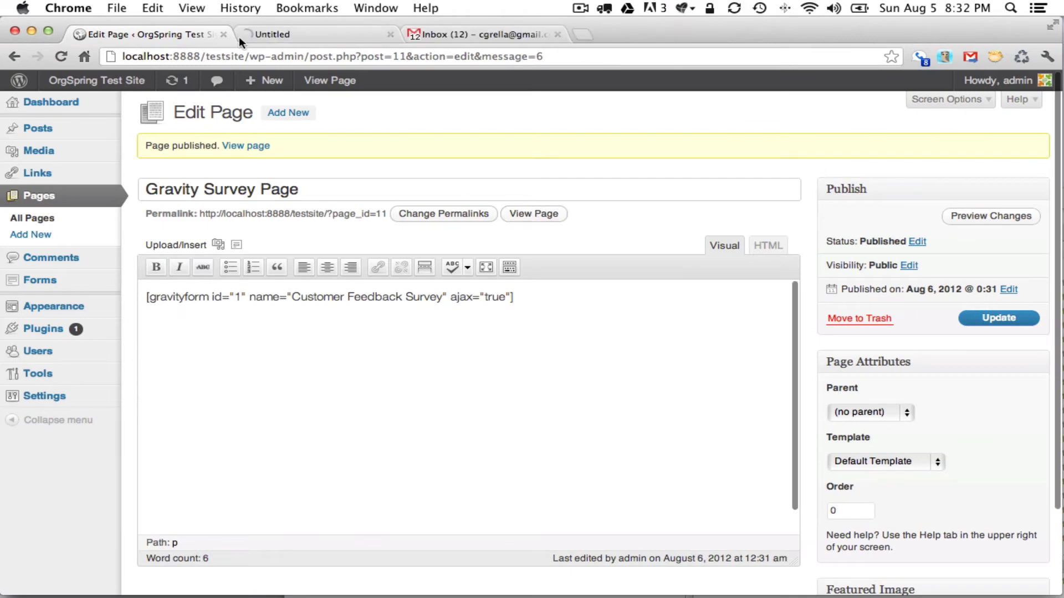
pyautogui.click(285, 34)
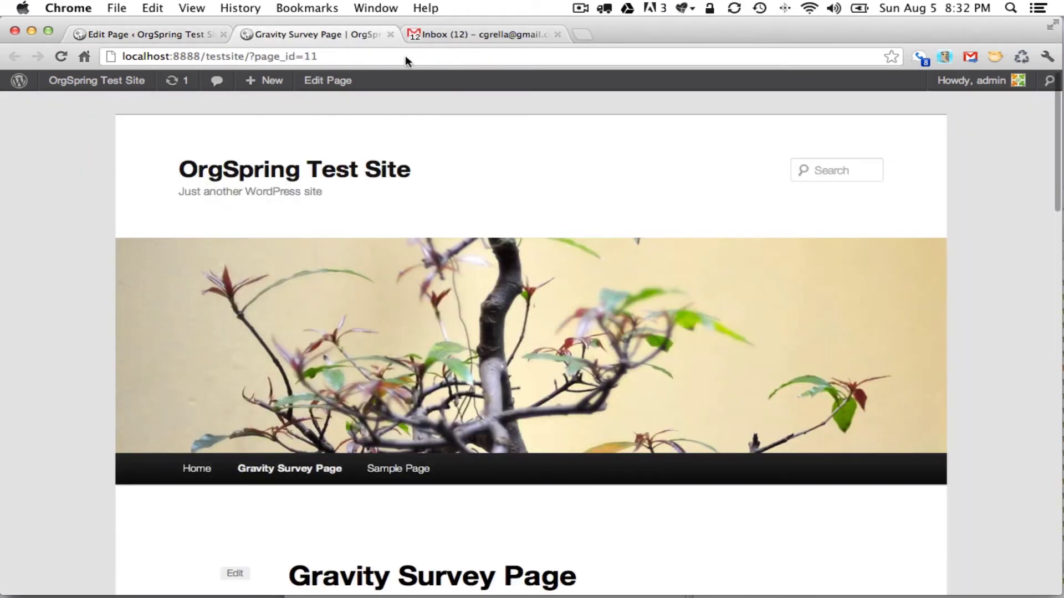
pyautogui.scroll(-5, 451, 200)
pyautogui.scroll(-6, 453, 206)
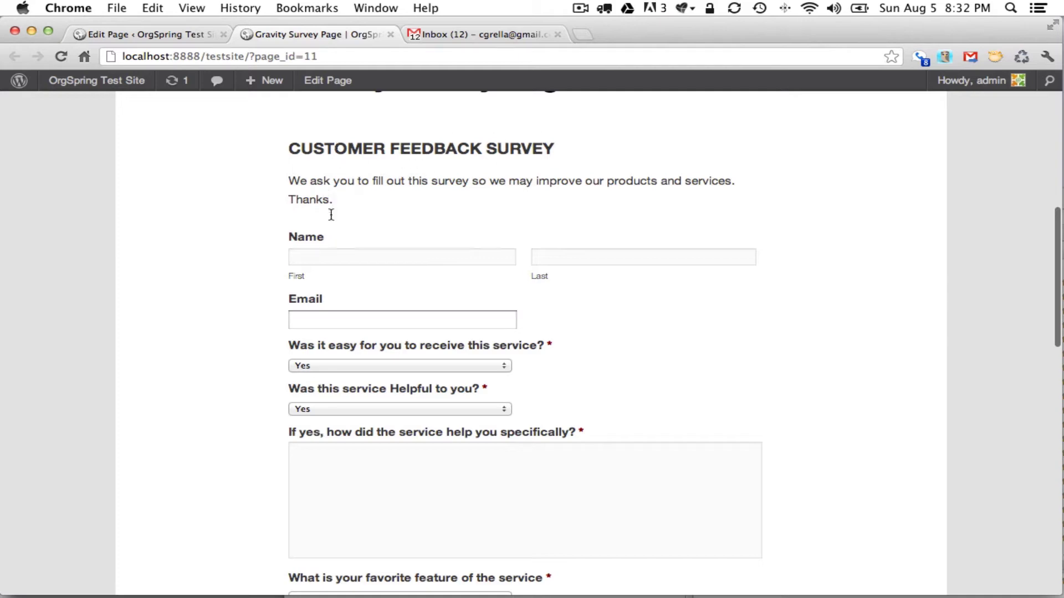
# Fill in the respondent's first and last name and accept the suggested email address.
pyautogui.click(345, 257)
pyautogui.scroll(-2, 465, 329)
pyautogui.scroll(2, 464, 329)
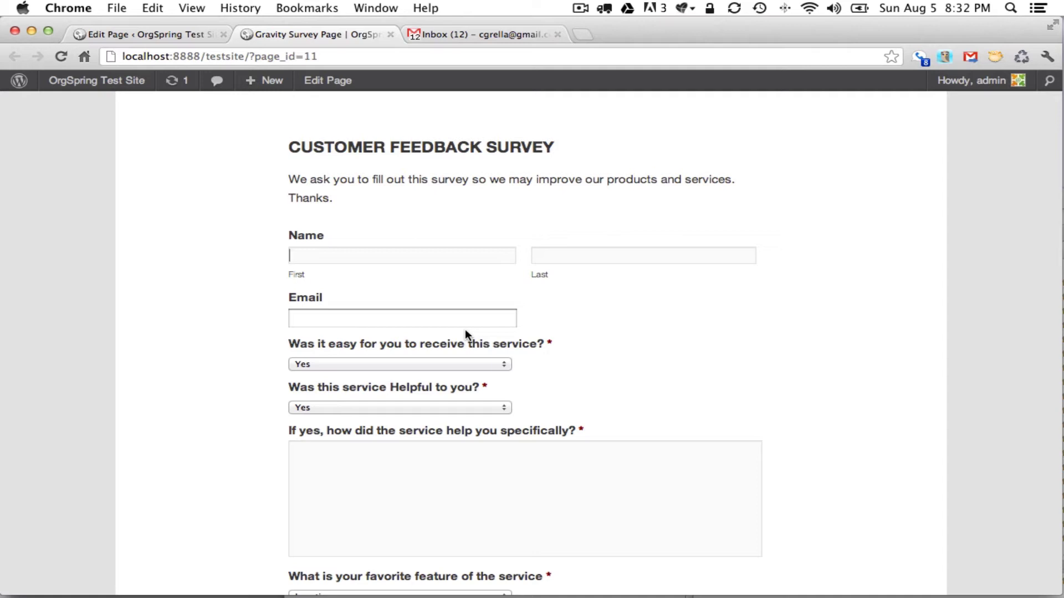
pyautogui.press('Tab')
pyautogui.press('Tab')
pyautogui.write('info')
pyautogui.press('Down')
pyautogui.press('Return')
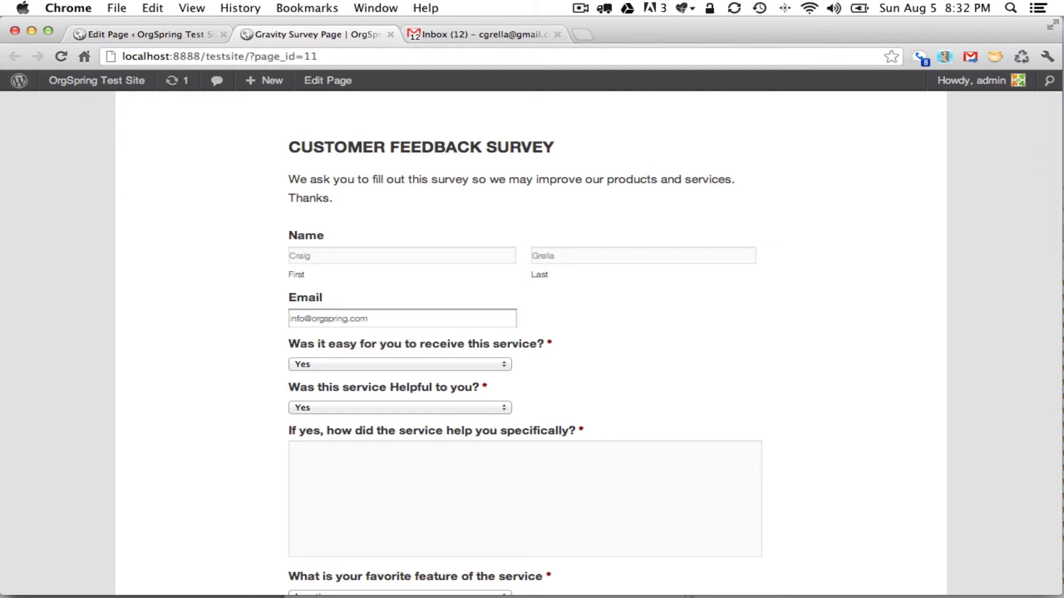
# Answer No to the ease-of-service question and pick Too expensive as the problem.
pyautogui.click(432, 364)
pyautogui.click(433, 362)
pyautogui.click(430, 362)
pyautogui.click(429, 378)
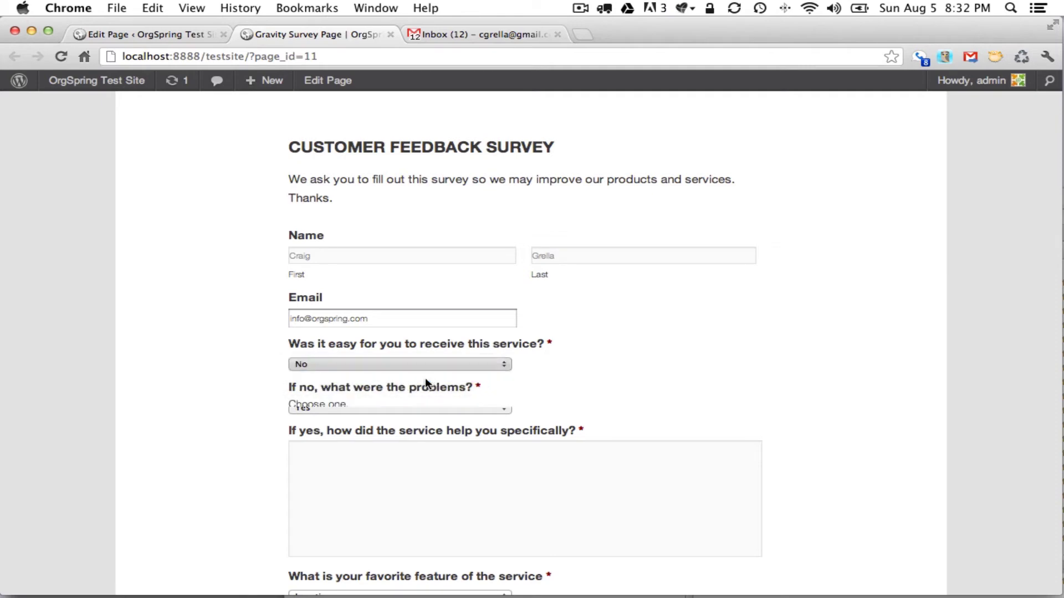
pyautogui.click(370, 429)
pyautogui.click(370, 439)
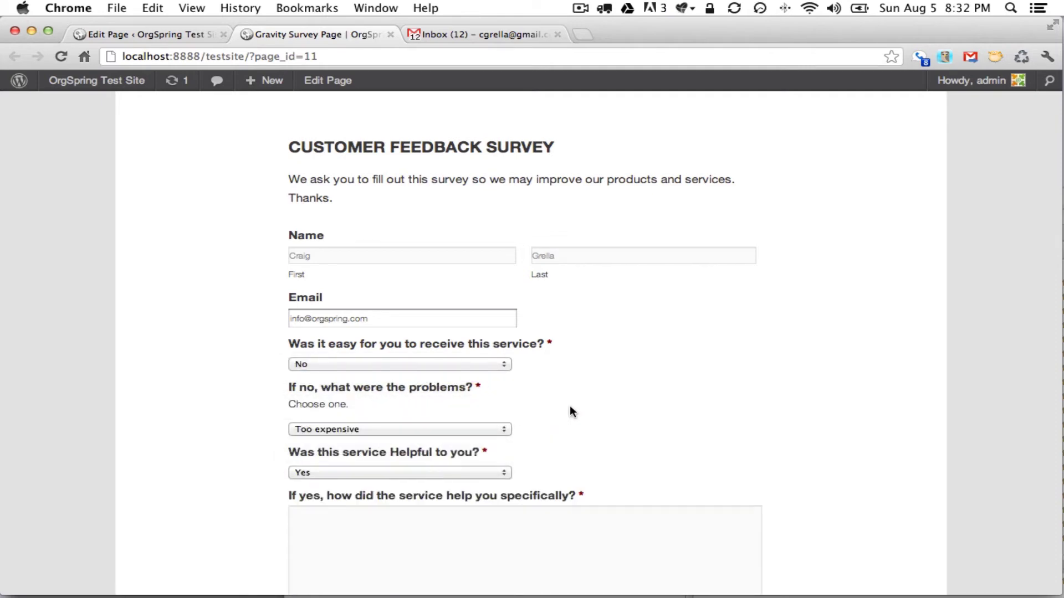
pyautogui.scroll(-3, 516, 465)
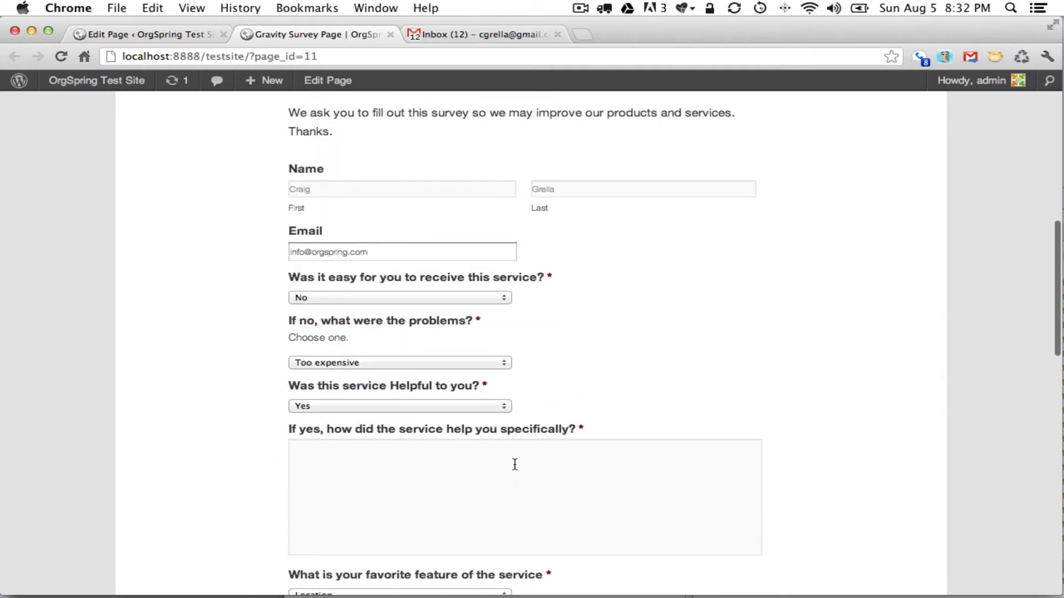
# Answer 'I learned alot.', choose Pricing as favorite feature, and enter 'No, it was great.'.
pyautogui.click(485, 463)
pyautogui.scroll(-2, 486, 463)
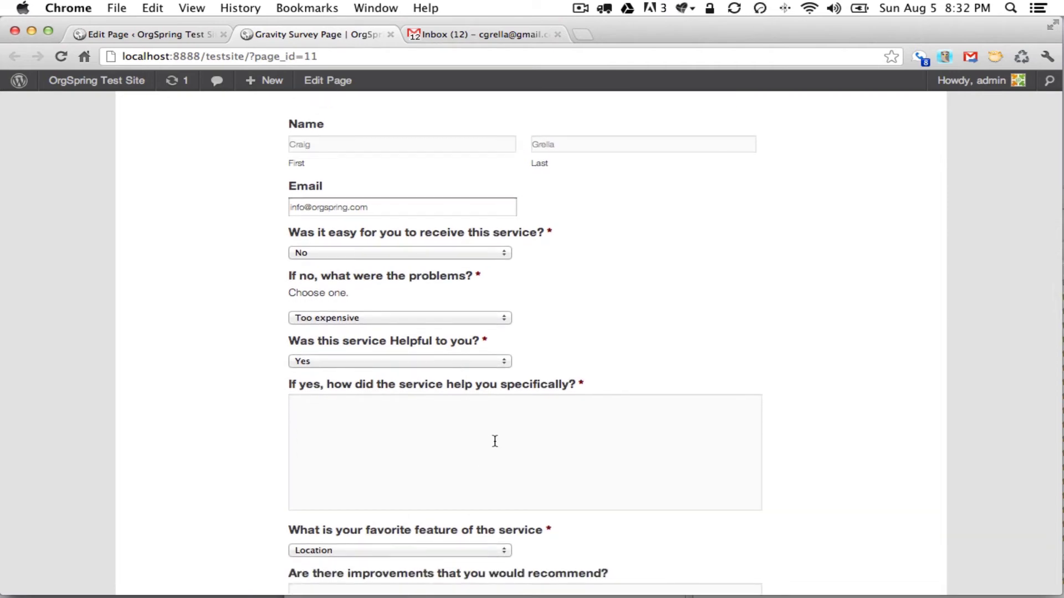
pyautogui.write('I learned alot.')
pyautogui.scroll(-8, 525, 343)
pyautogui.click(410, 380)
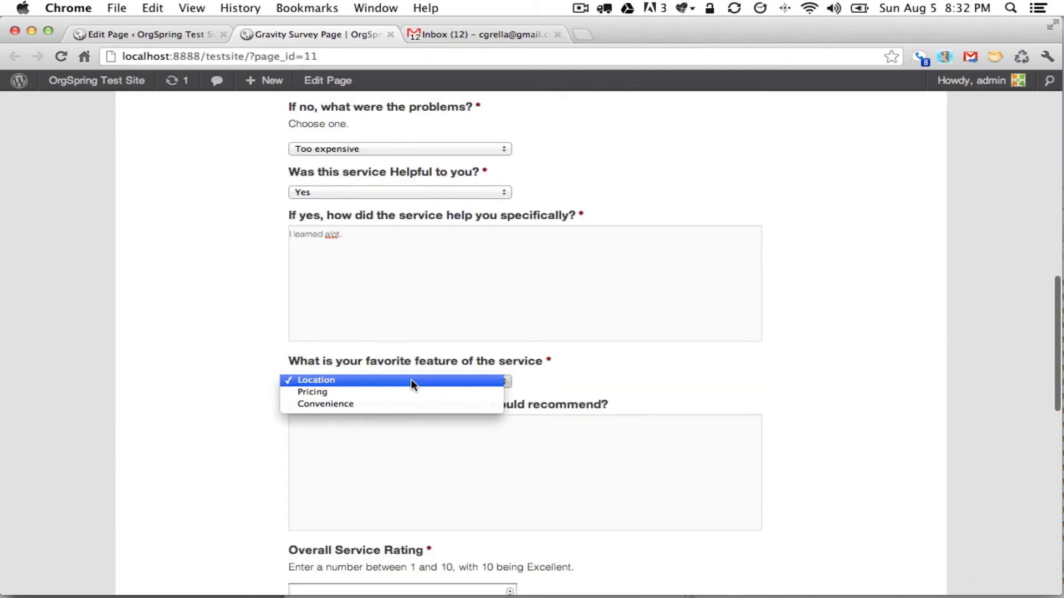
pyautogui.click(411, 392)
pyautogui.click(450, 444)
pyautogui.scroll(-4, 450, 446)
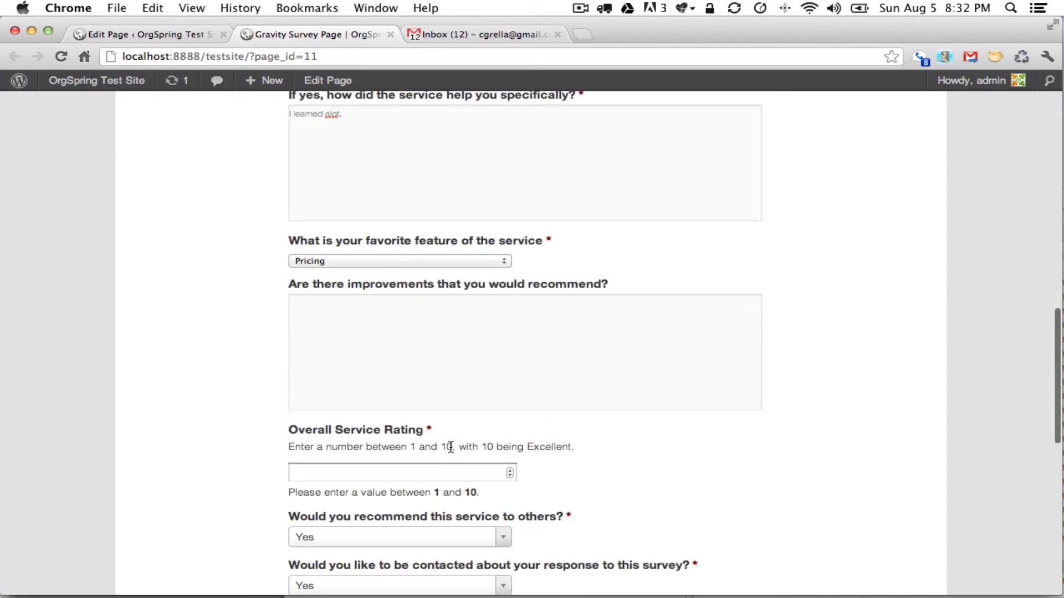
pyautogui.write('No, it')
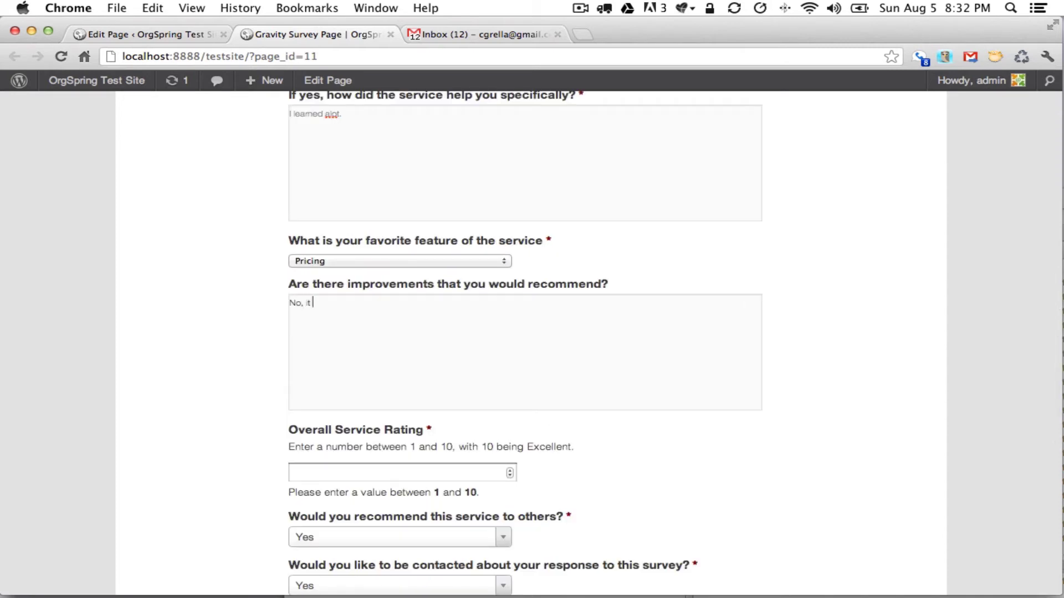
pyautogui.write(' was great.')
pyautogui.click(440, 523)
# Rate the service 13, choose Phone contact with a phone number, and submit the survey.
pyautogui.scroll(-1, 440, 523)
pyautogui.click(487, 458)
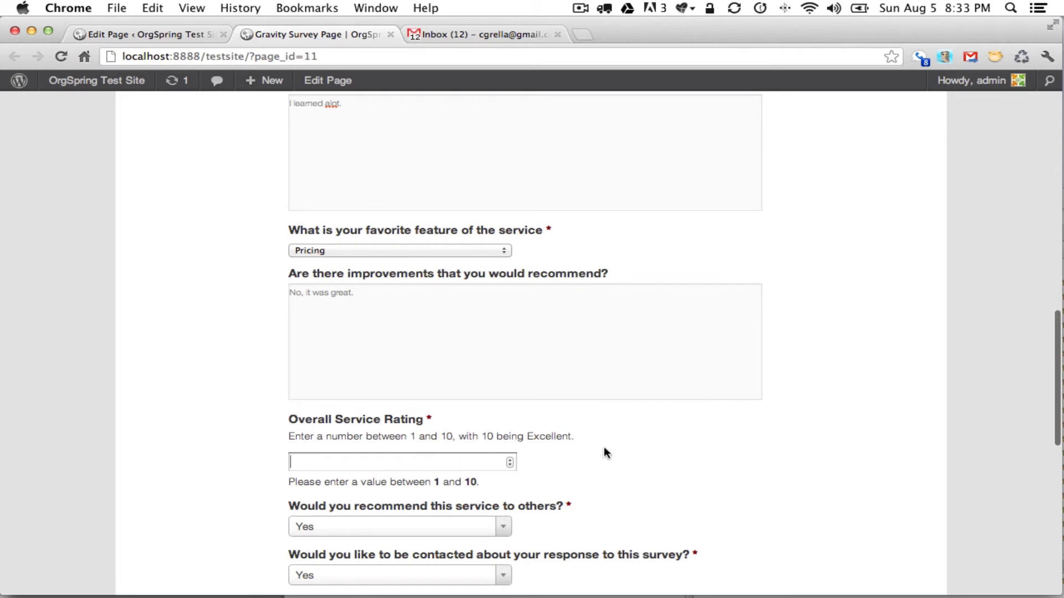
pyautogui.write('13')
pyautogui.scroll(-5, 547, 464)
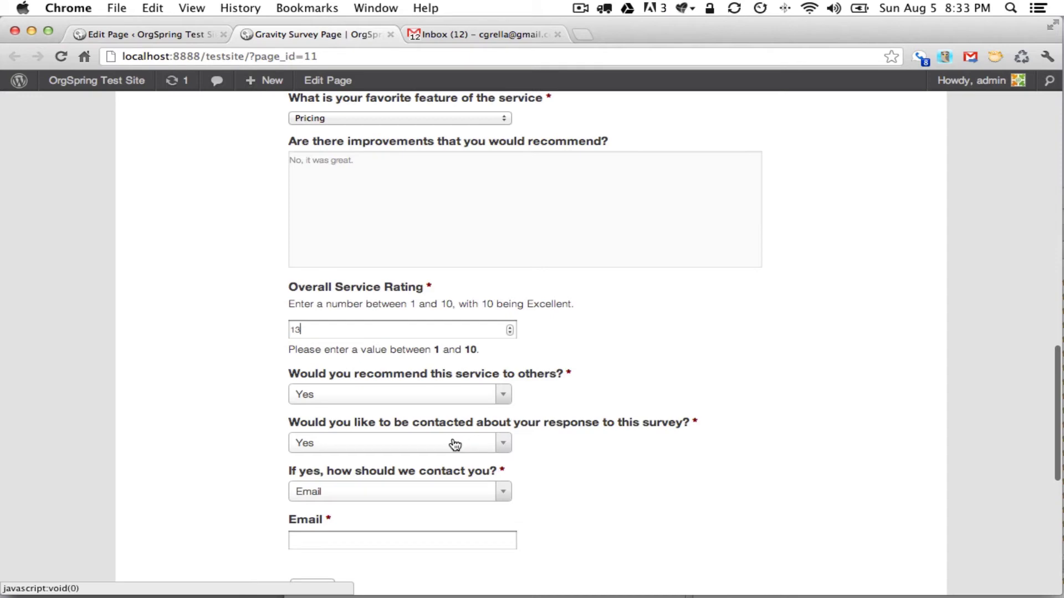
pyautogui.click(455, 495)
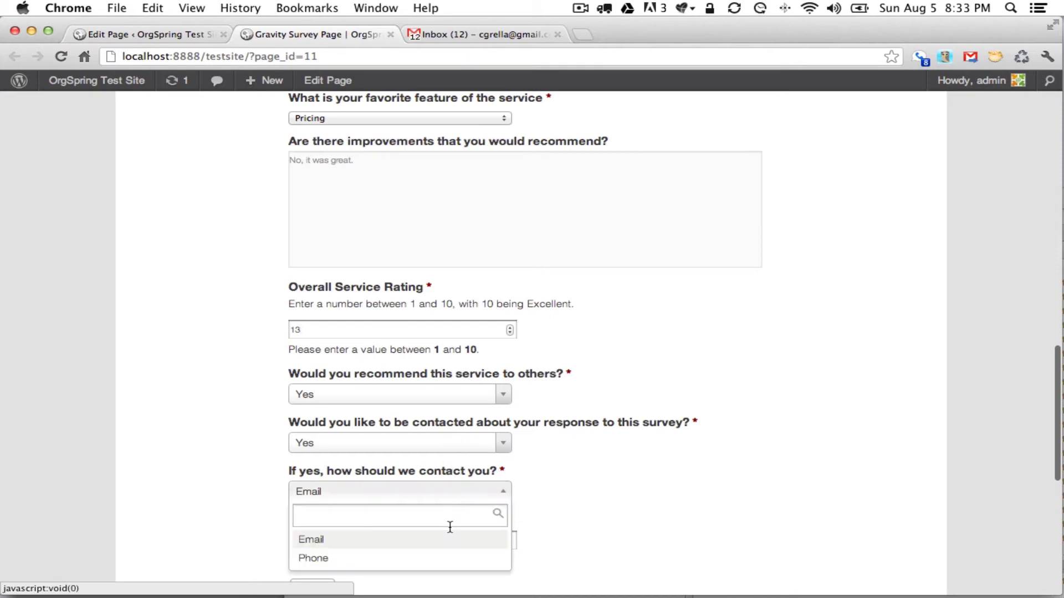
pyautogui.click(446, 558)
pyautogui.scroll(-3, 554, 507)
pyautogui.click(459, 460)
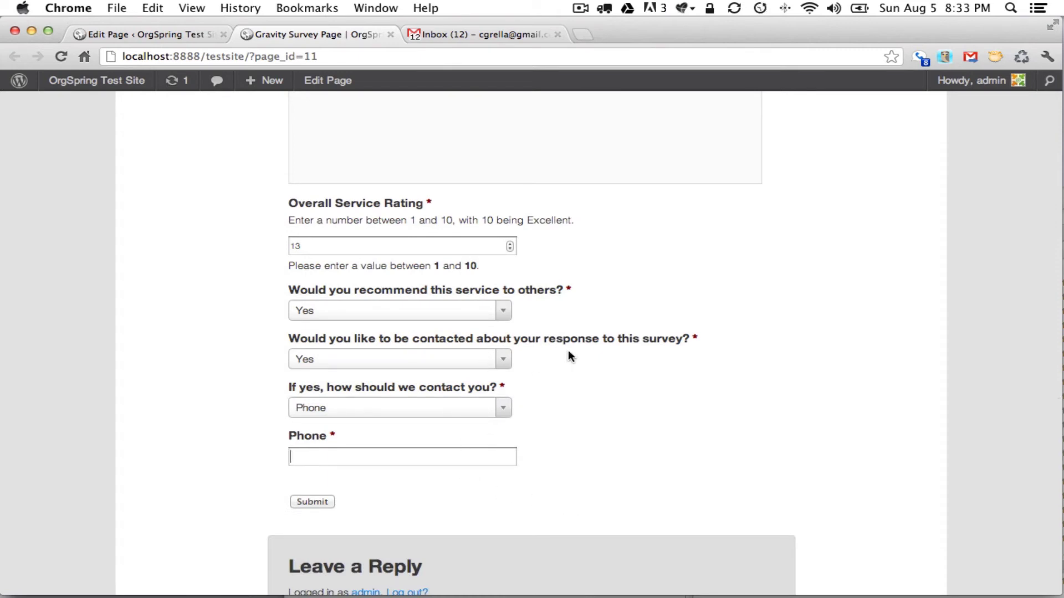
pyautogui.write('310-')
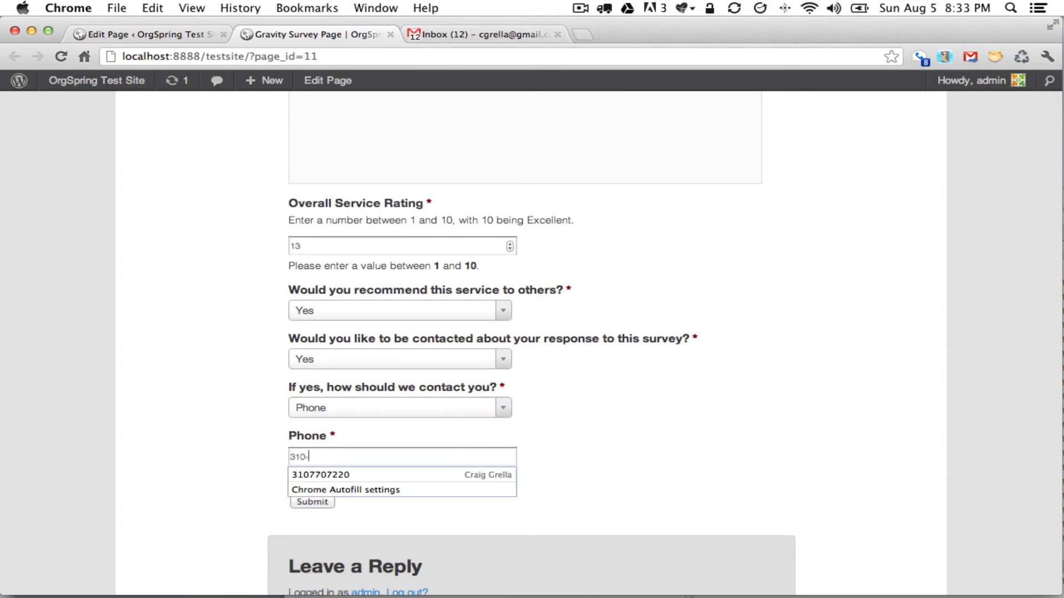
pyautogui.write('555-1212')
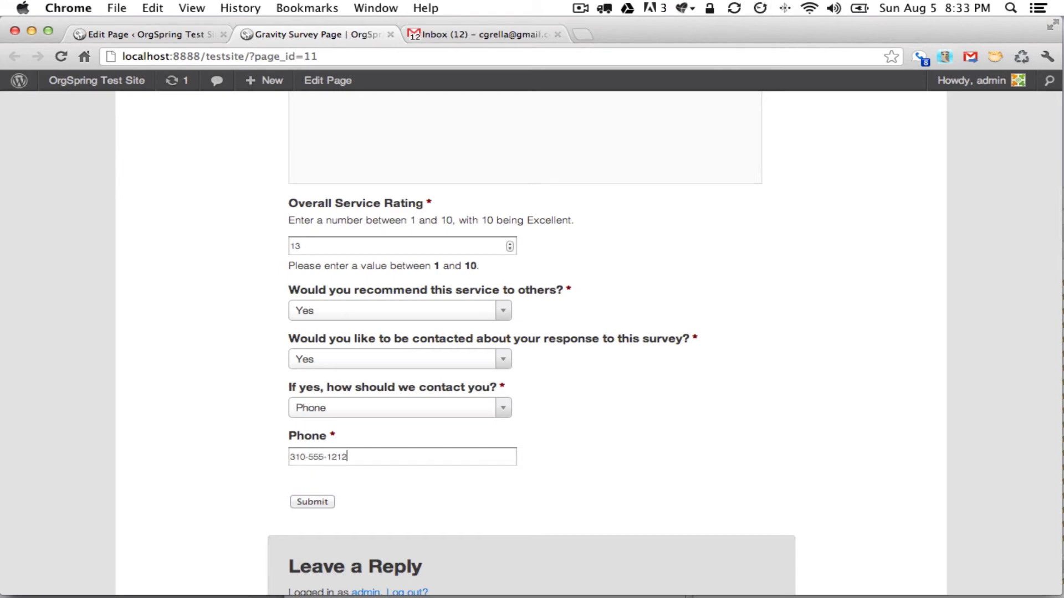
pyautogui.click(308, 501)
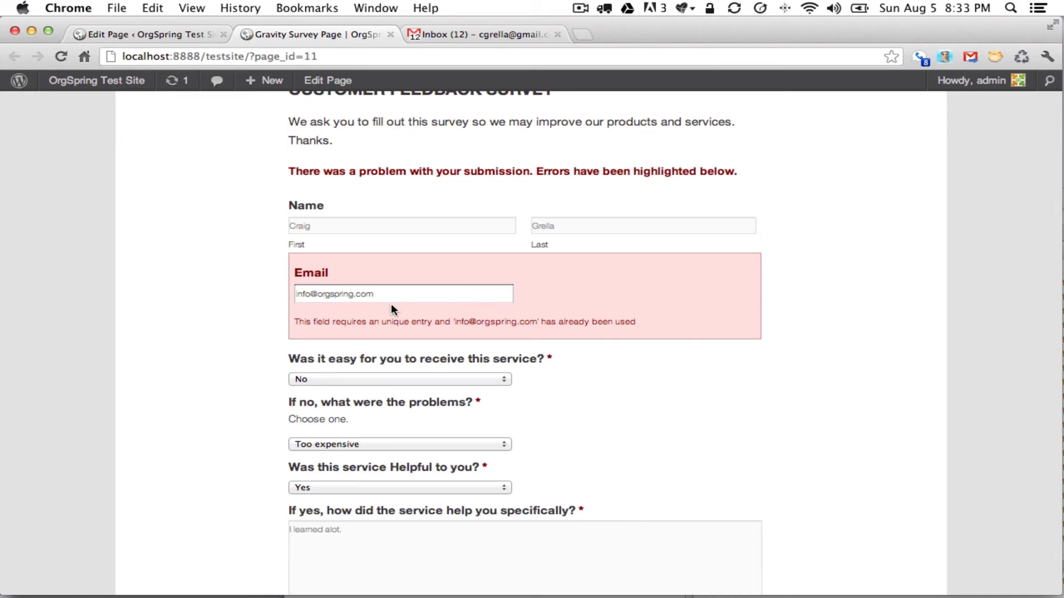
# Replace the rejected email with a different address from the autofill suggestion.
pyautogui.moveTo(388, 294); pyautogui.dragTo(296, 294)
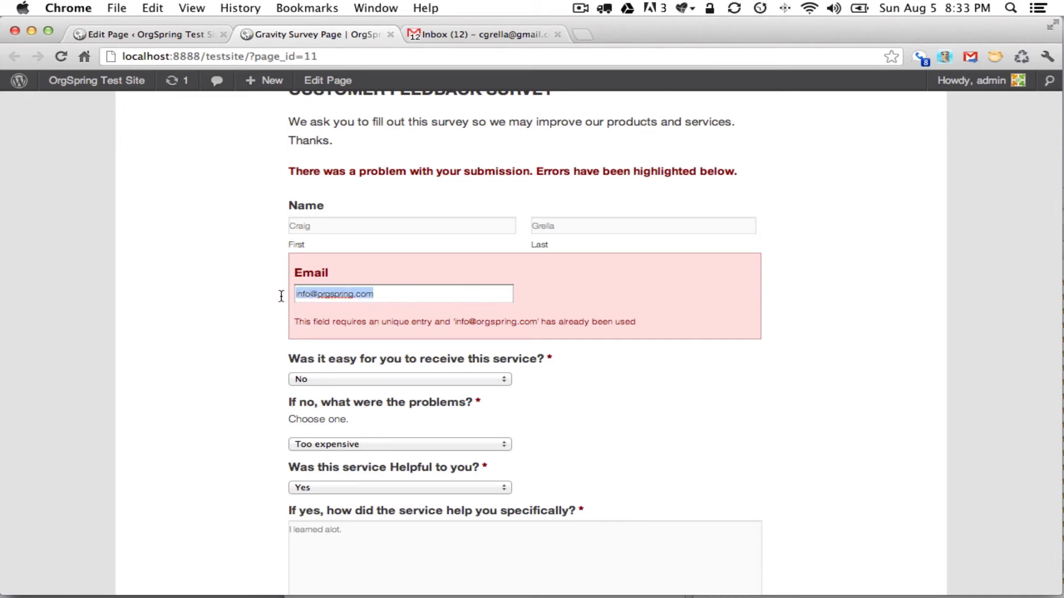
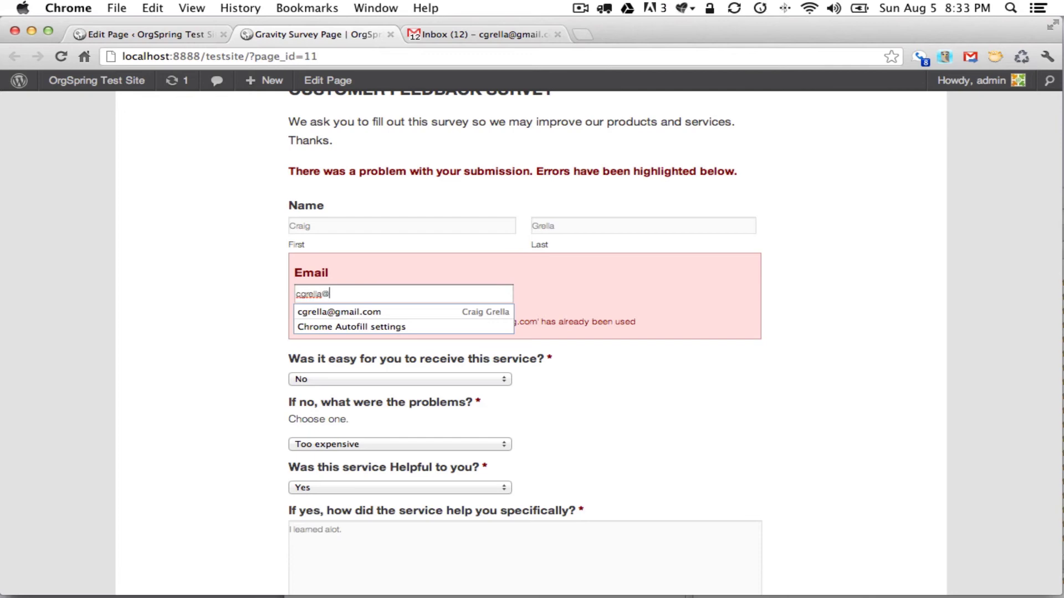
pyautogui.press('Down')
pyautogui.press('Return')
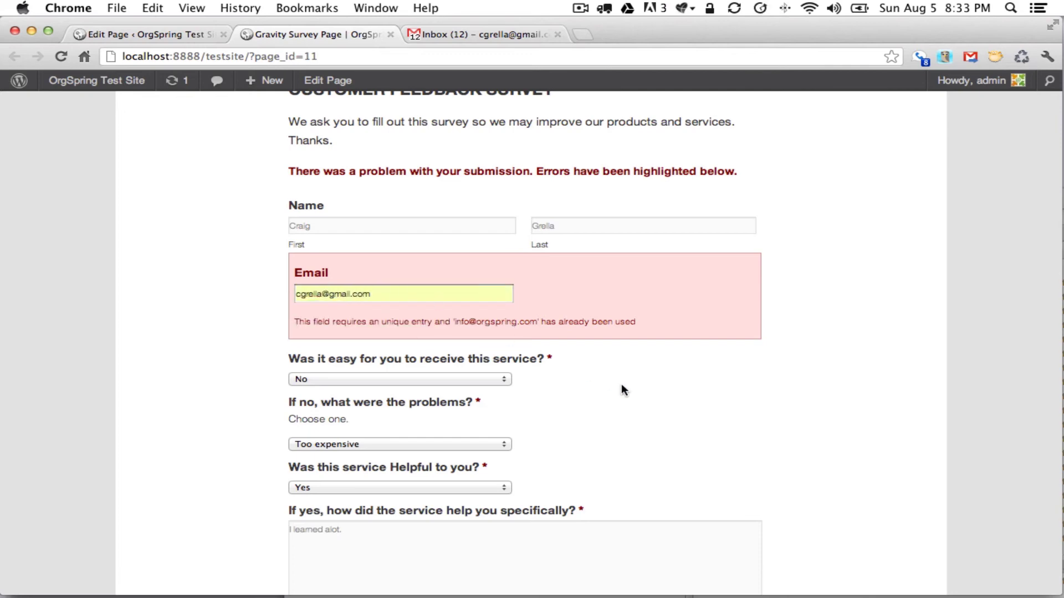
# Lower the Overall Service Rating from 13 to 9 with the spinner.
pyautogui.scroll(-3, 621, 386)
pyautogui.scroll(-10, 621, 390)
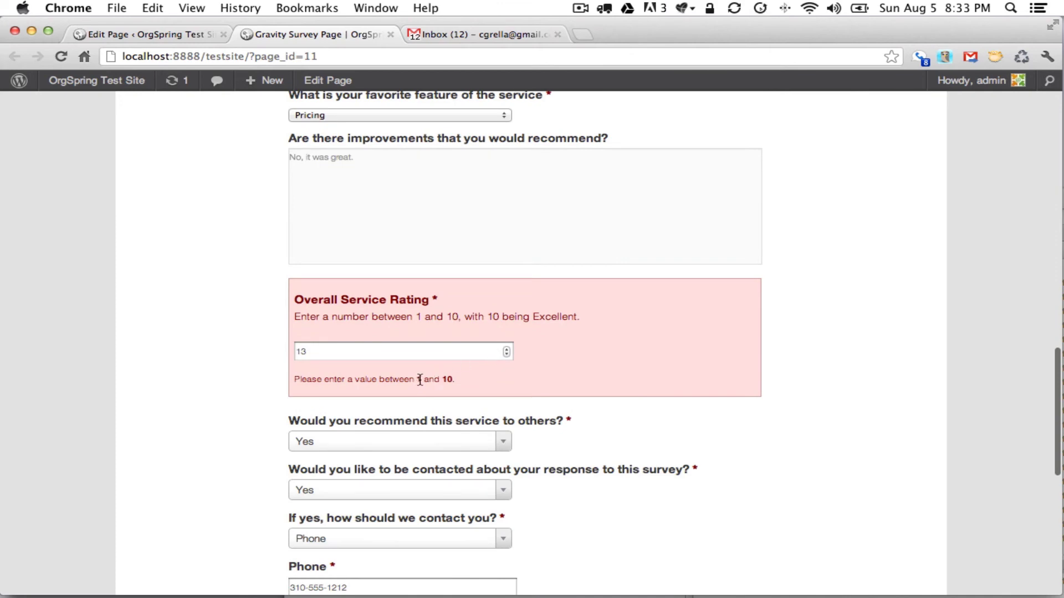
pyautogui.click(506, 354)
pyautogui.click(505, 353)
pyautogui.click(506, 353)
pyautogui.click(506, 353)
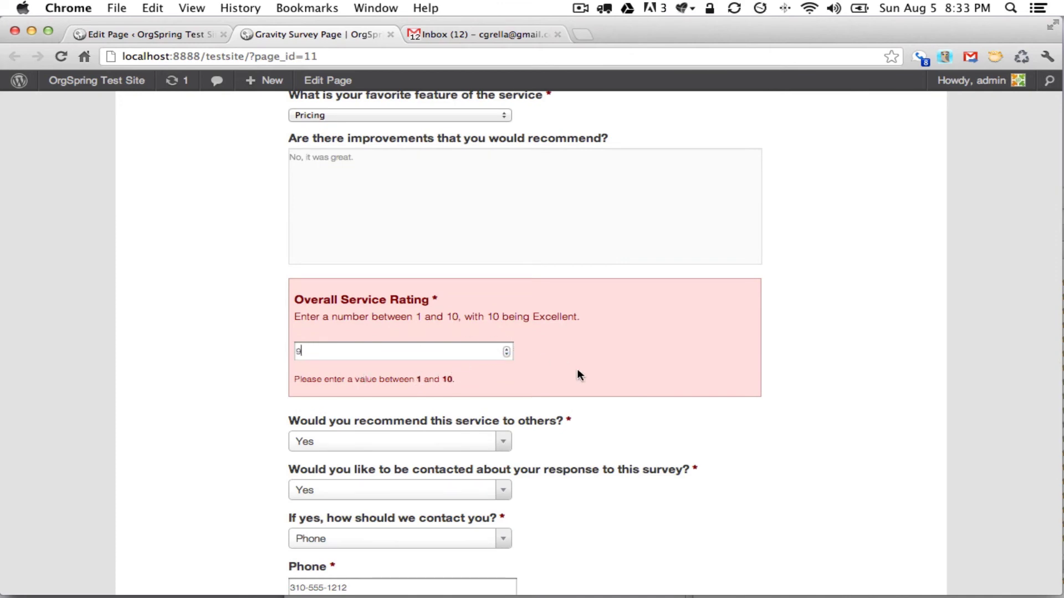
pyautogui.scroll(-5, 578, 369)
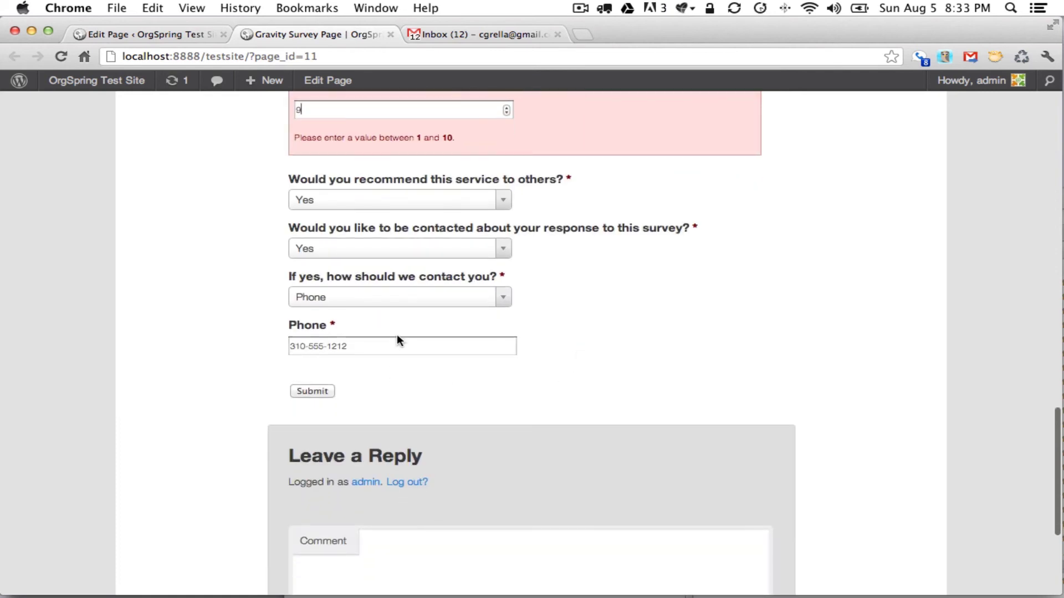
# Resubmit the corrected survey and view the 'Thanks for taking our survey.' message.
pyautogui.click(321, 393)
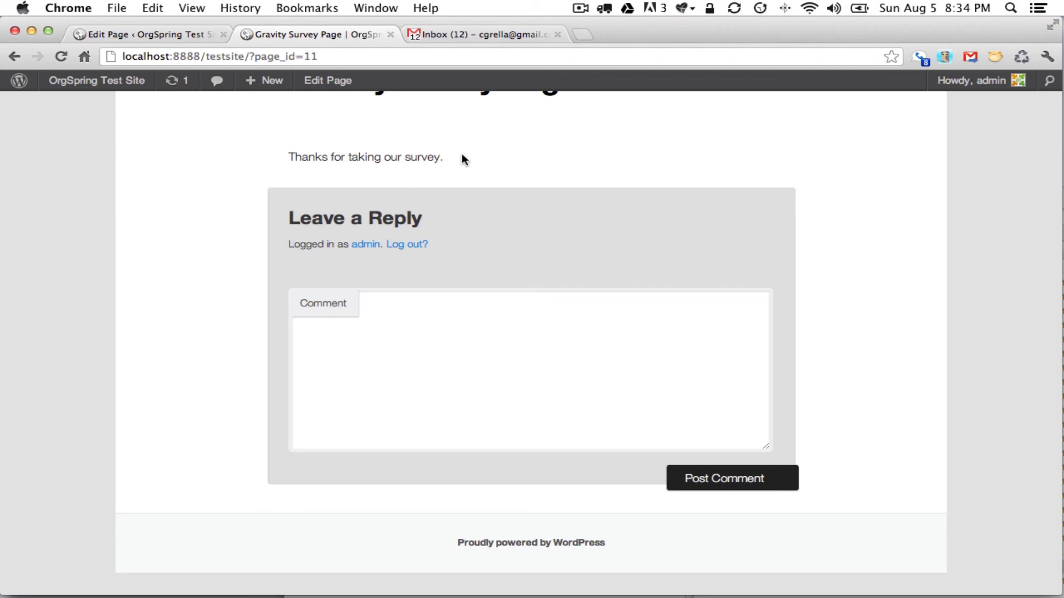
pyautogui.scroll(8, 462, 156)
pyautogui.scroll(-3, 461, 158)
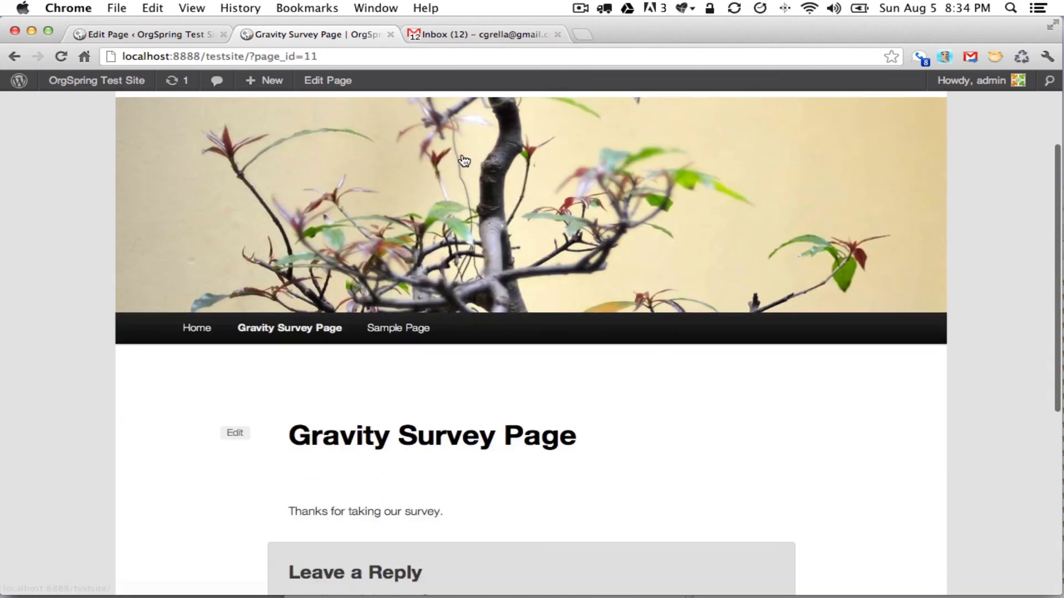
# Return to the Edit Page tab and select the whole gravityform shortcode line.
pyautogui.click(169, 31)
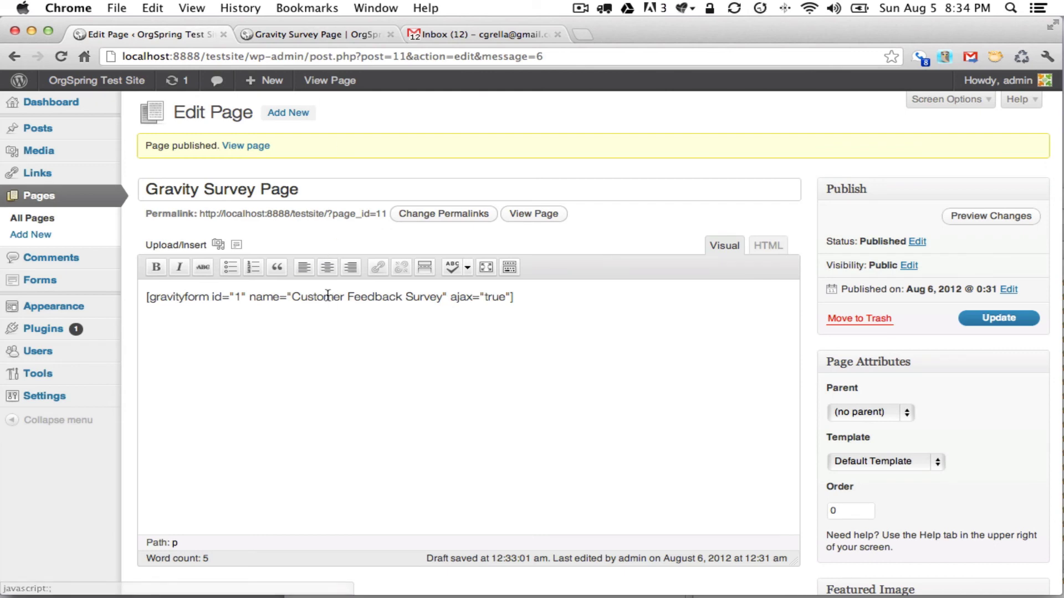
pyautogui.tripleClick(272, 297)
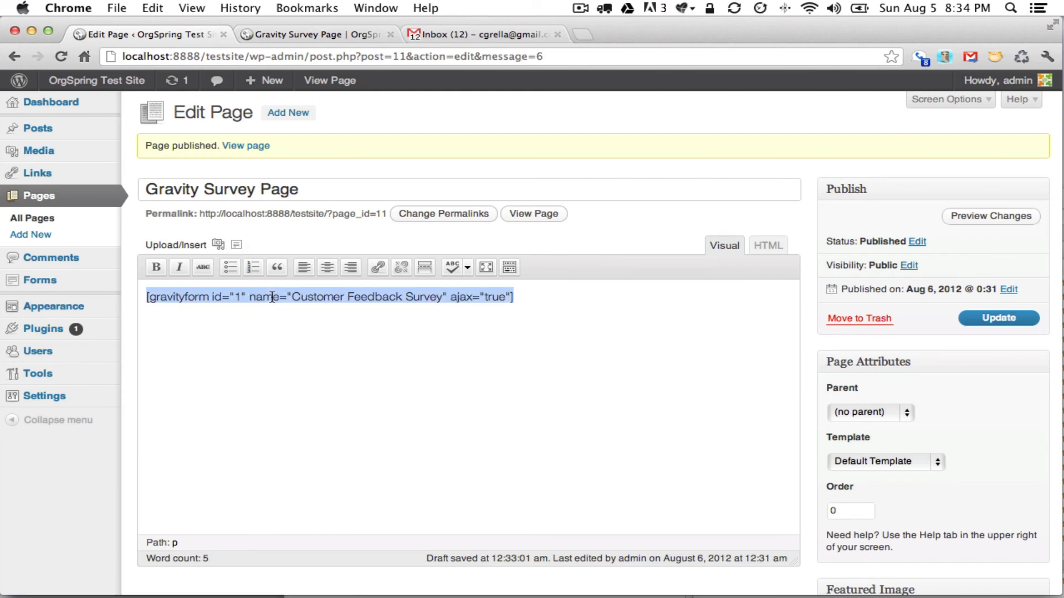